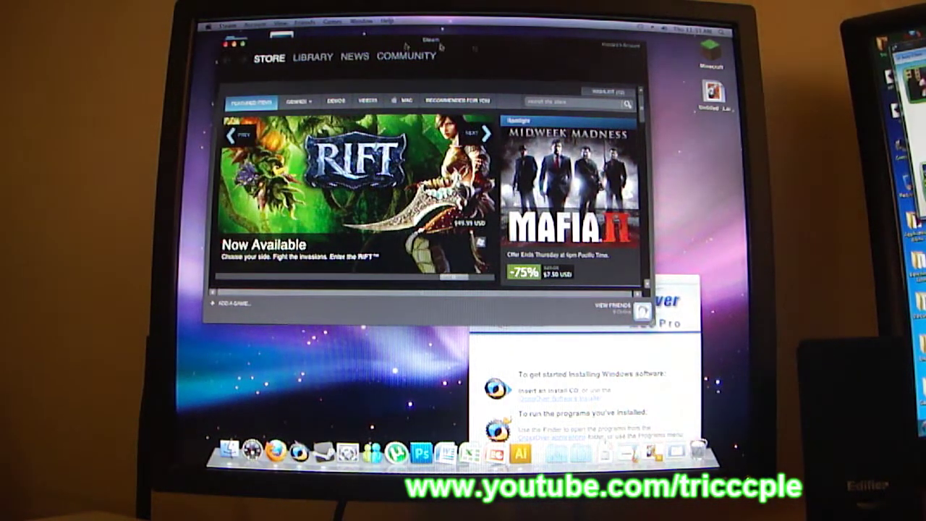
Step: Maximize Steam, show the game library, and launch Counter-Strike: Source
{"action": "left_click", "coordinate": [243, 46]}
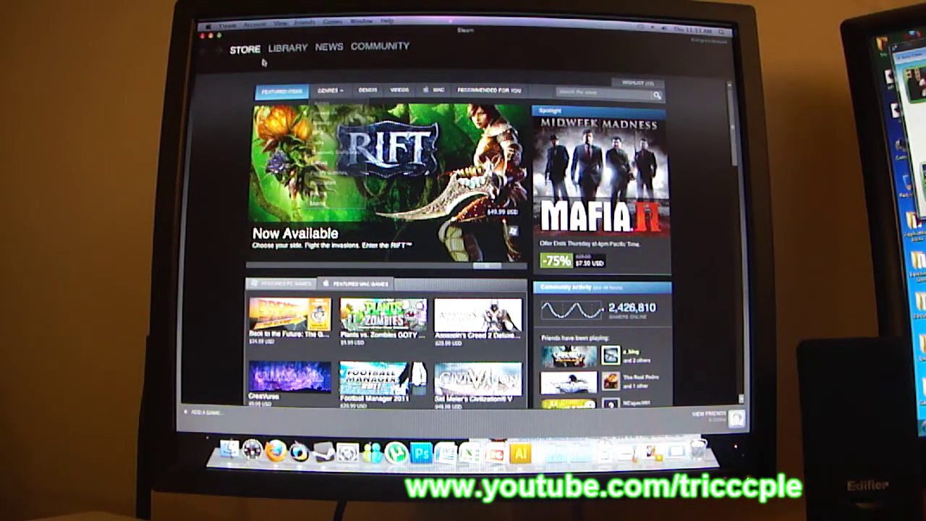
{"action": "left_click", "coordinate": [287, 47]}
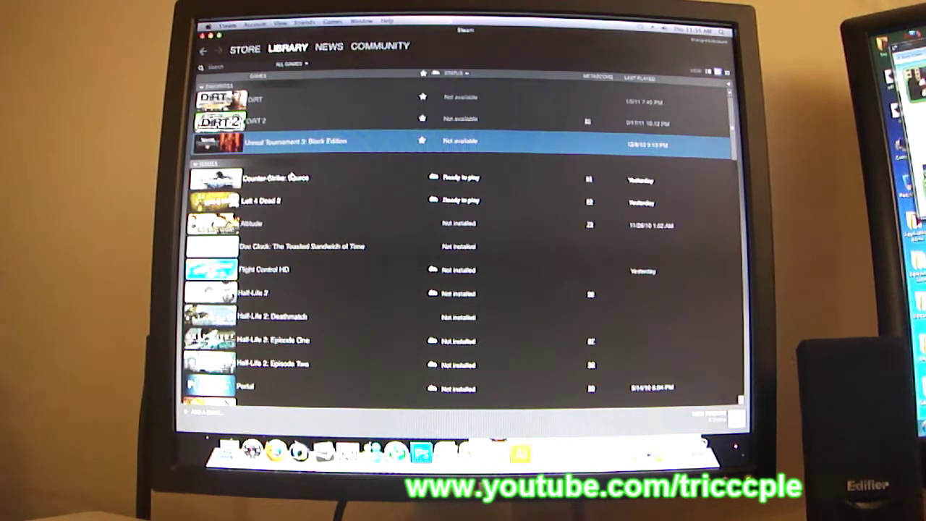
{"action": "double_click", "coordinate": [292, 177]}
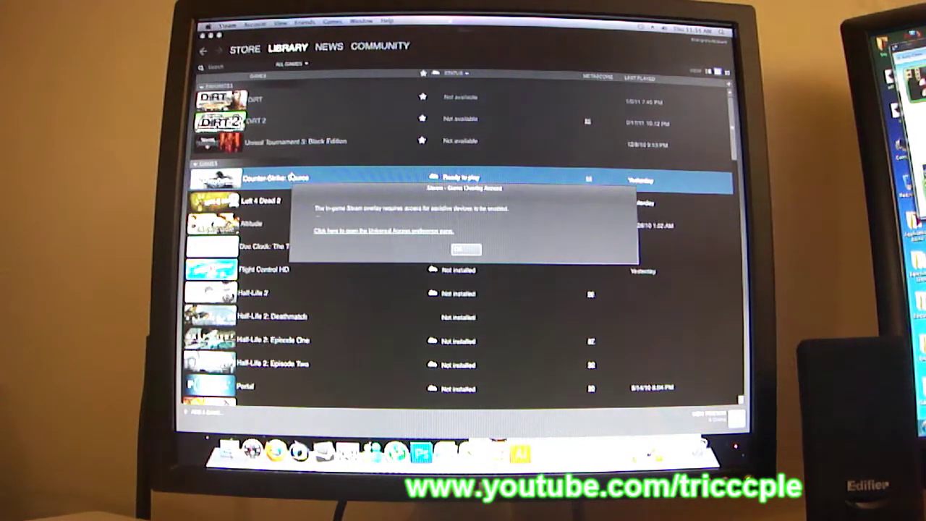
Step: Dismiss the overlay access warning so Counter-Strike: Source loads to its main menu
{"action": "left_click", "coordinate": [465, 249]}
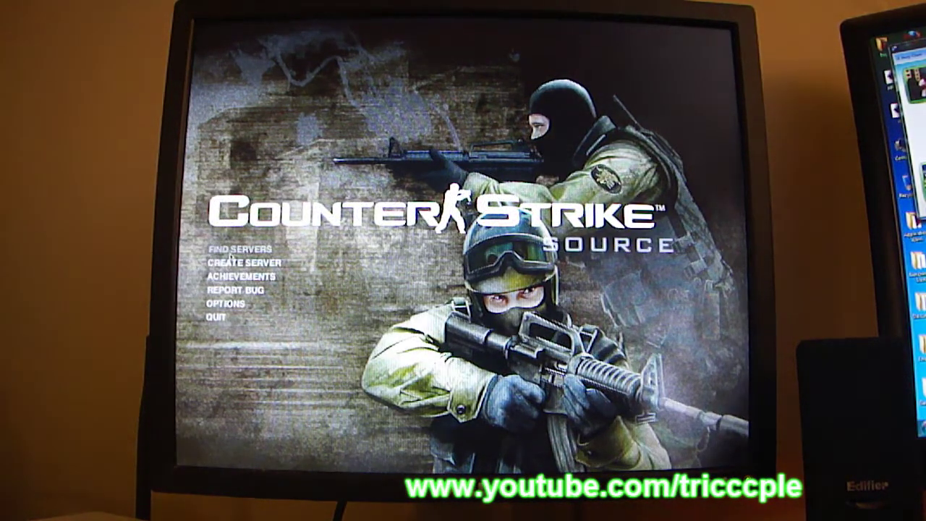
Step: Browse the Spectate, Friends and History server lists, widening the server name column
{"action": "left_click", "coordinate": [239, 249]}
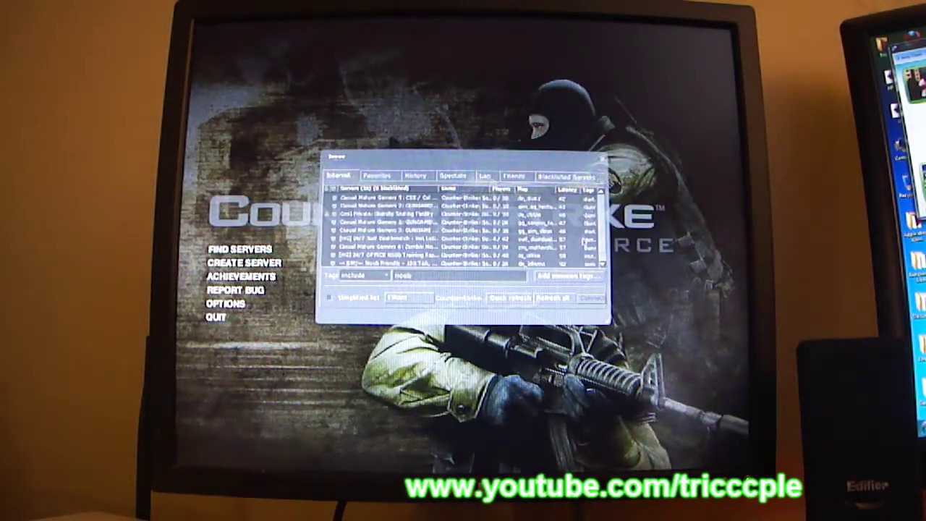
{"action": "left_click", "coordinate": [454, 177]}
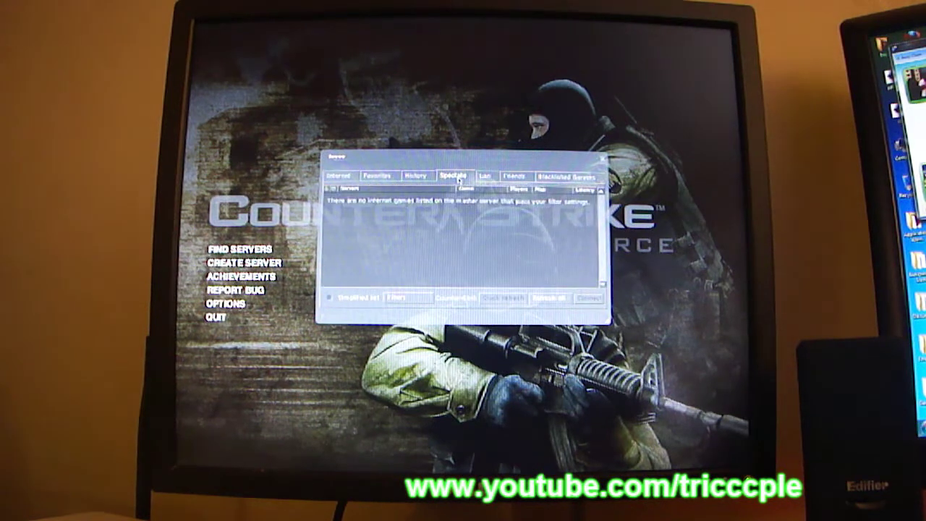
{"action": "left_click", "coordinate": [512, 177]}
{"action": "left_click", "coordinate": [415, 177]}
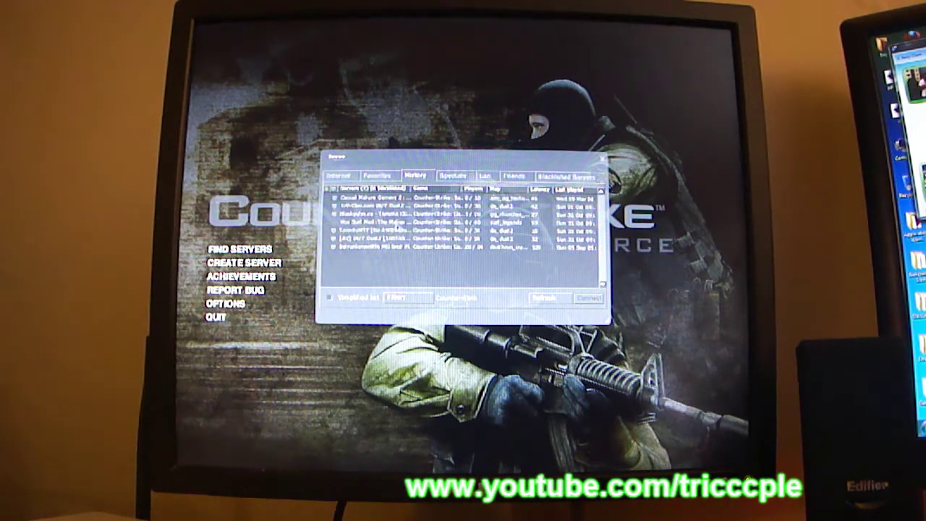
{"action": "left_click", "coordinate": [400, 215]}
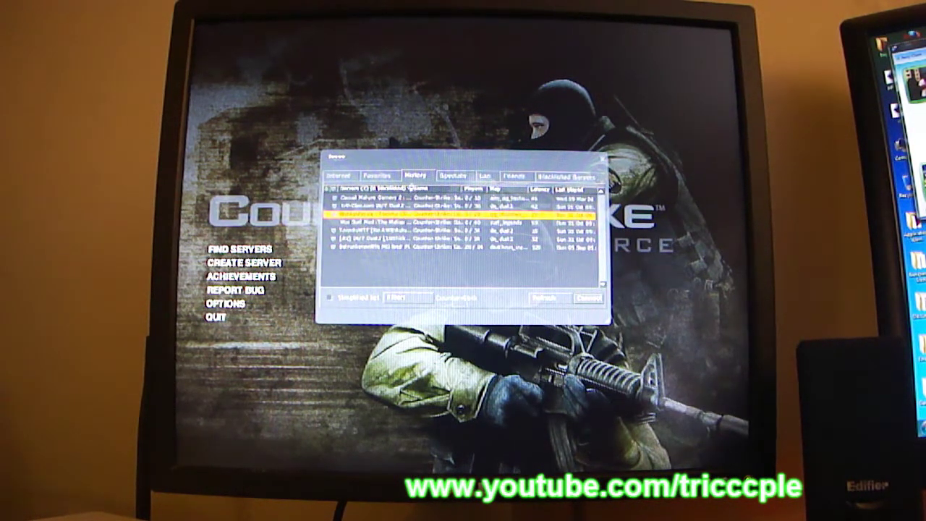
{"action": "left_click_drag", "start_coordinate": [411, 187], "coordinate": [571, 188]}
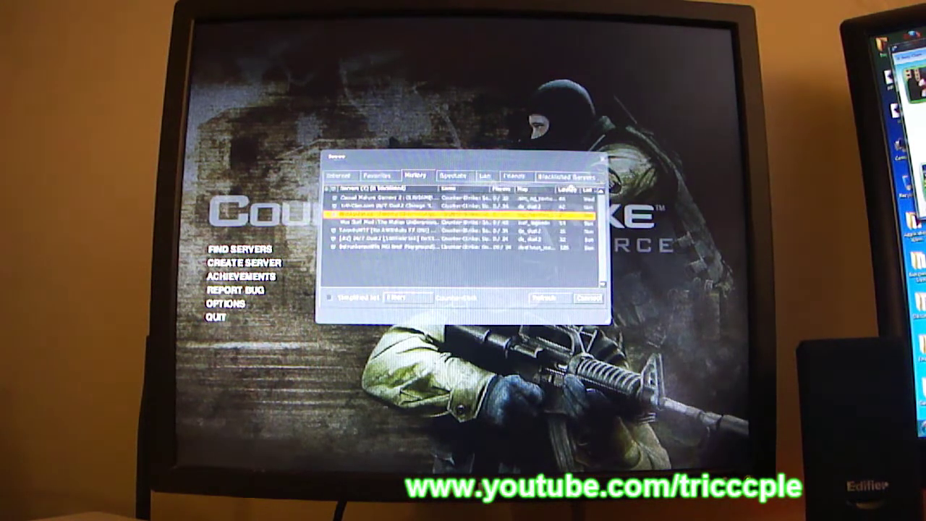
{"action": "left_click", "coordinate": [406, 248]}
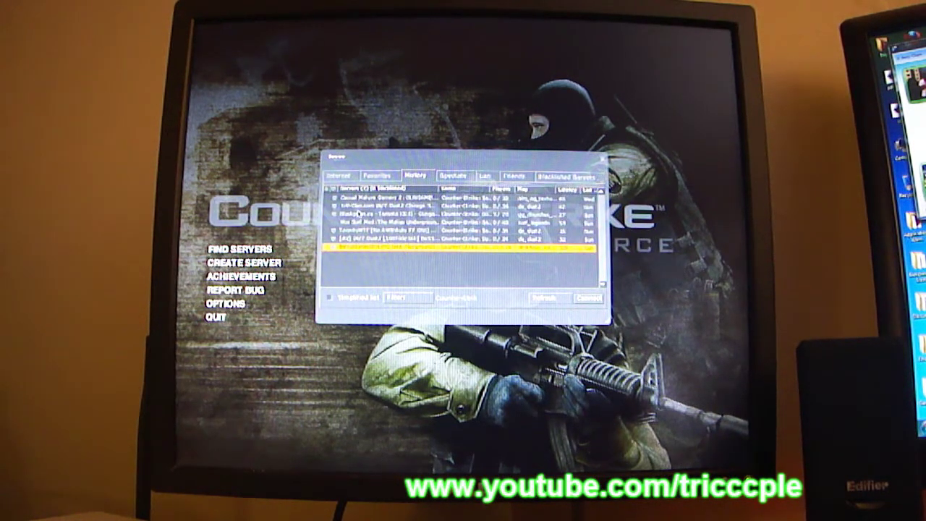
Step: Show all Internet servers, toggle the filter options, and join a chosen server
{"action": "left_click", "coordinate": [338, 177]}
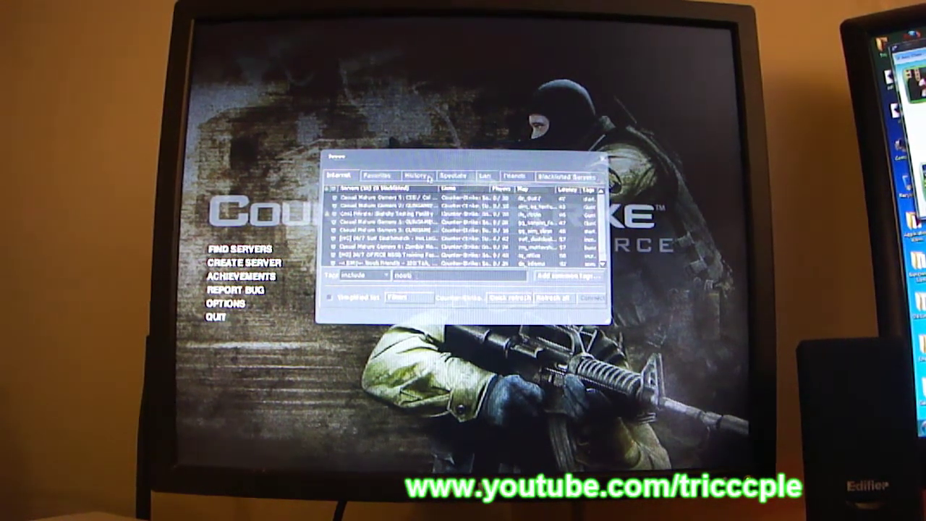
{"action": "left_click", "coordinate": [398, 300]}
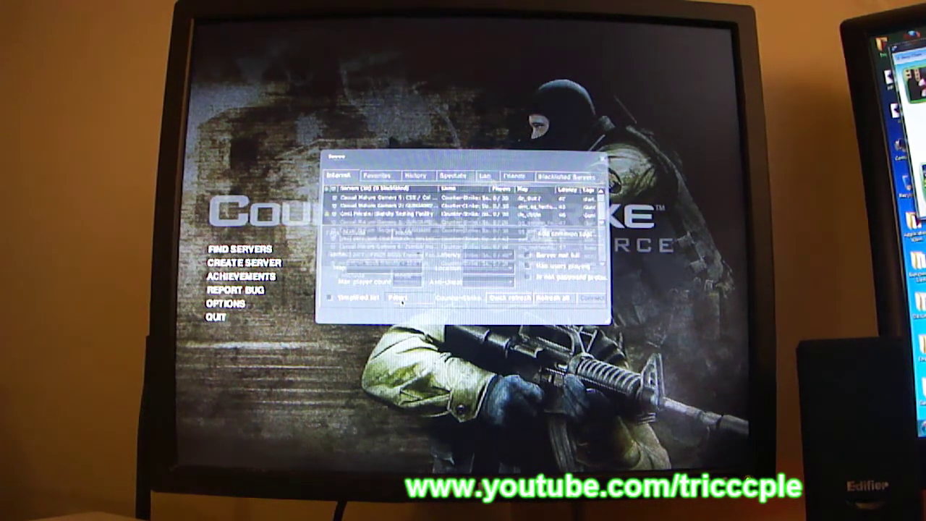
{"action": "left_click", "coordinate": [402, 300]}
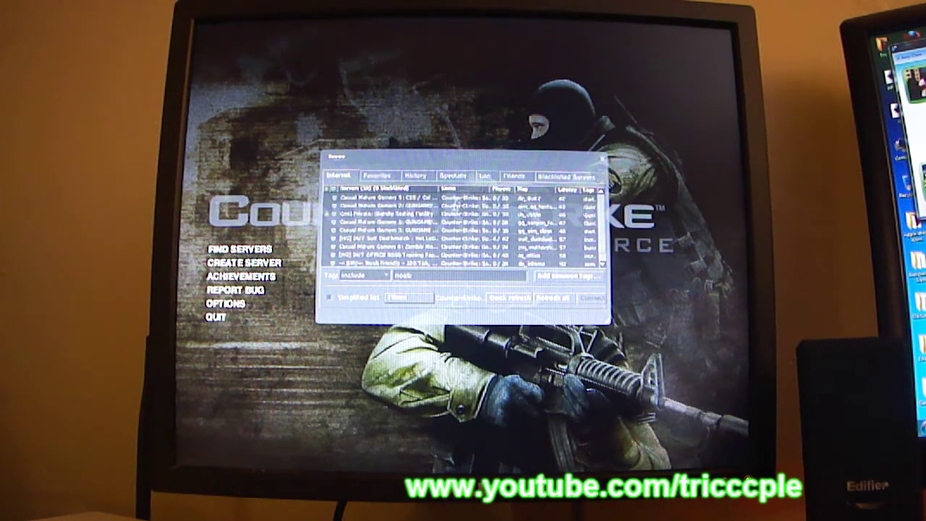
{"action": "double_click", "coordinate": [395, 229]}
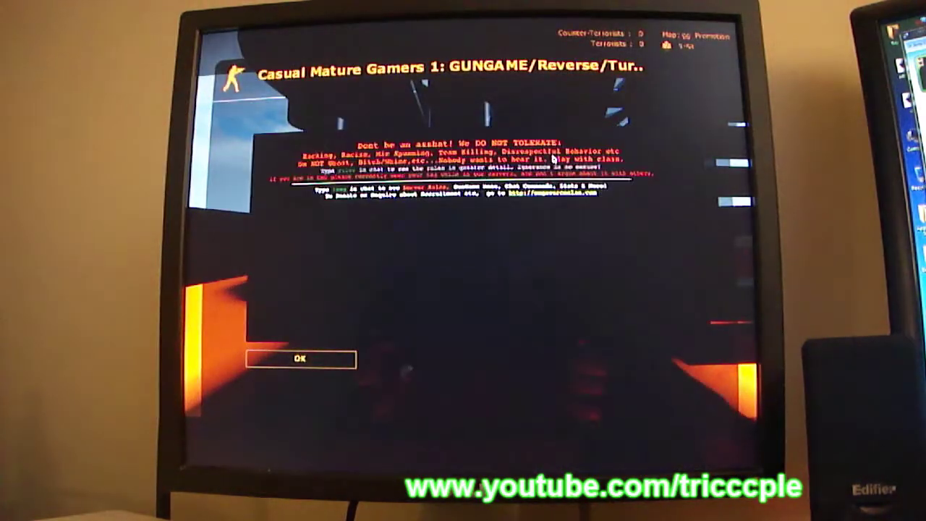
Step: Accept the server rules, auto-assign a team, and spawn as the Guerilla Warfare class
{"action": "left_click", "coordinate": [300, 358]}
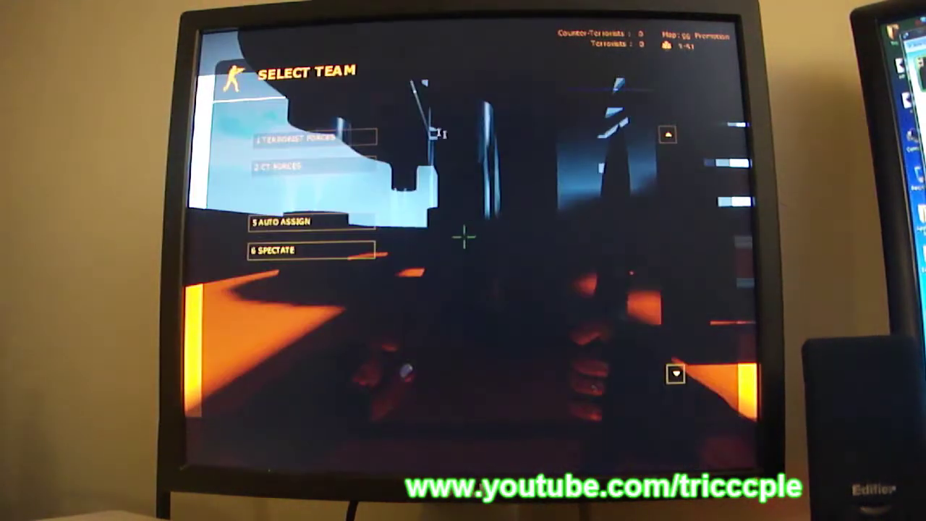
{"action": "left_click", "coordinate": [310, 222]}
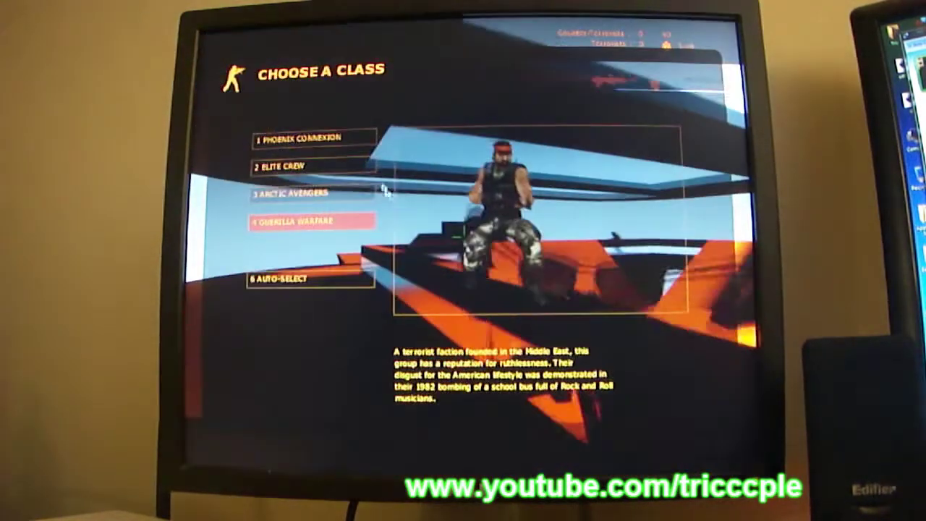
{"action": "left_click", "coordinate": [311, 193]}
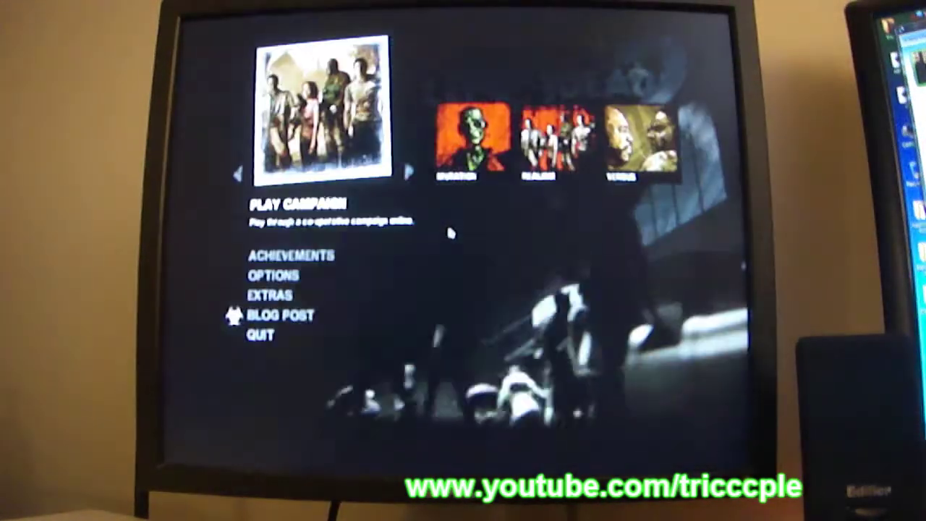
Step: Set Left 4 Dead 2's advanced Shader Detail to Medium and return to the main menu
{"action": "left_click", "coordinate": [275, 275]}
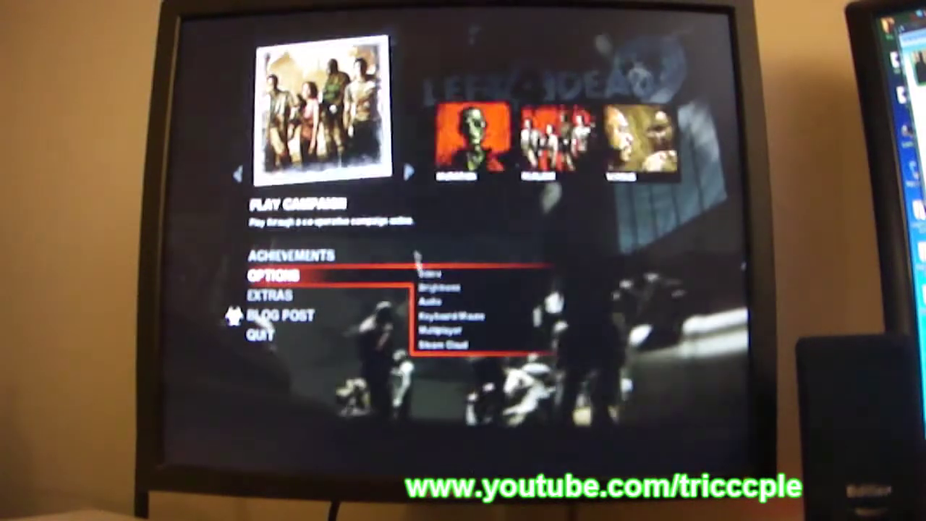
{"action": "left_click", "coordinate": [430, 275]}
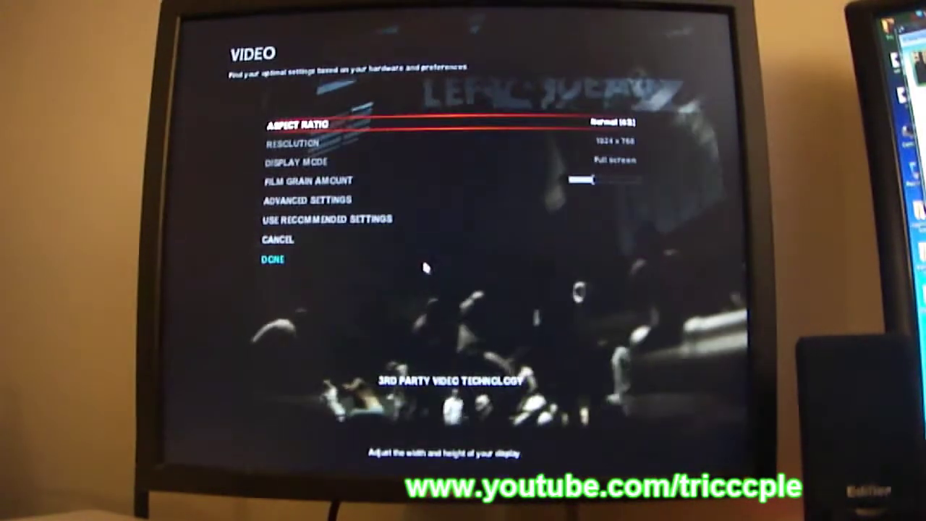
{"action": "left_click", "coordinate": [307, 201]}
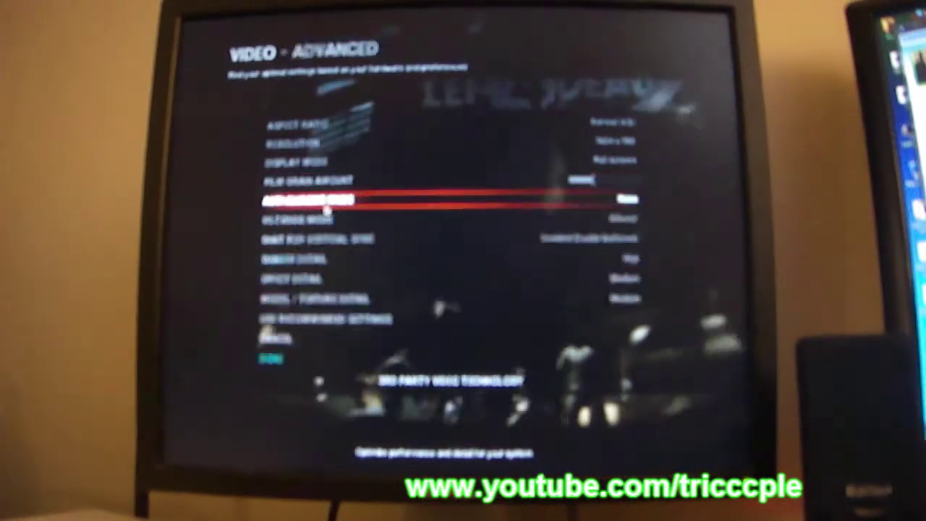
{"action": "left_click", "coordinate": [588, 255]}
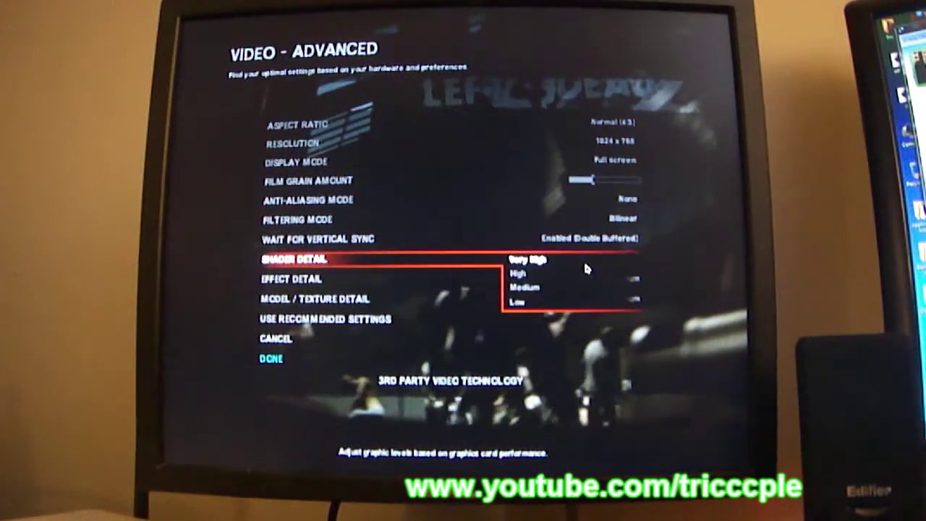
{"action": "left_click", "coordinate": [550, 284]}
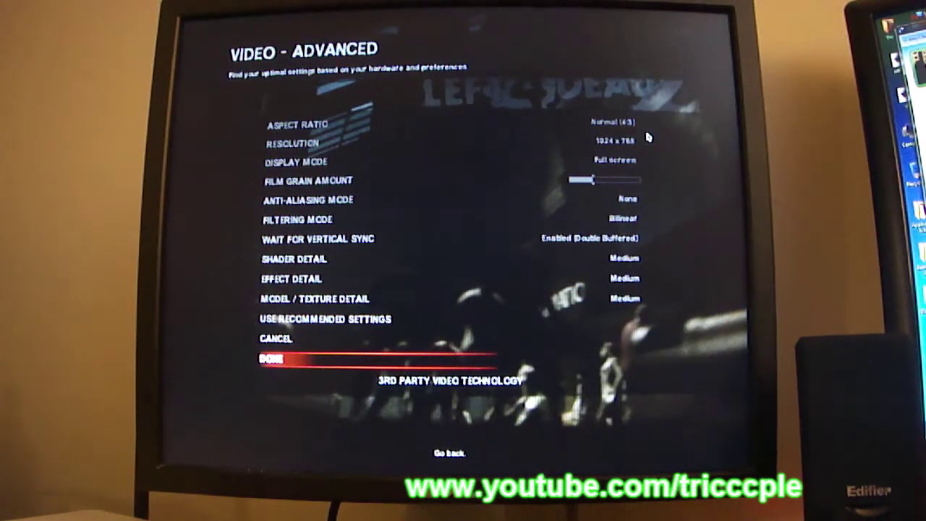
{"action": "key", "text": "Return"}
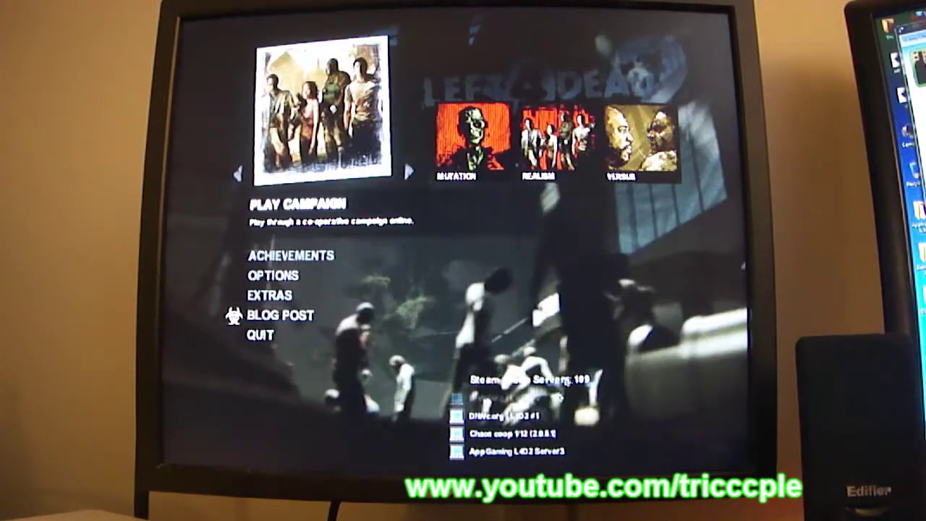
Step: Cycle the game modes to Play Single Player and start a Dead Center game on Normal
{"action": "left_click", "coordinate": [407, 172]}
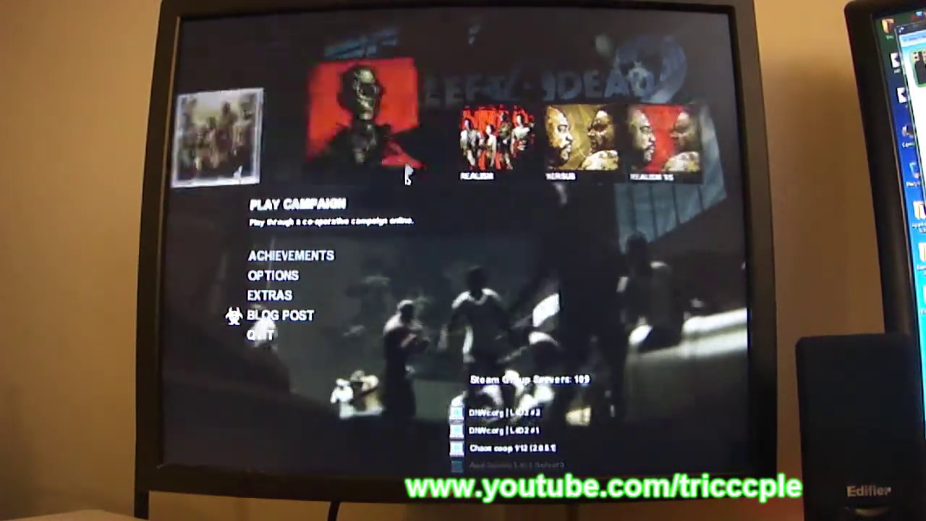
{"action": "left_click", "coordinate": [407, 173]}
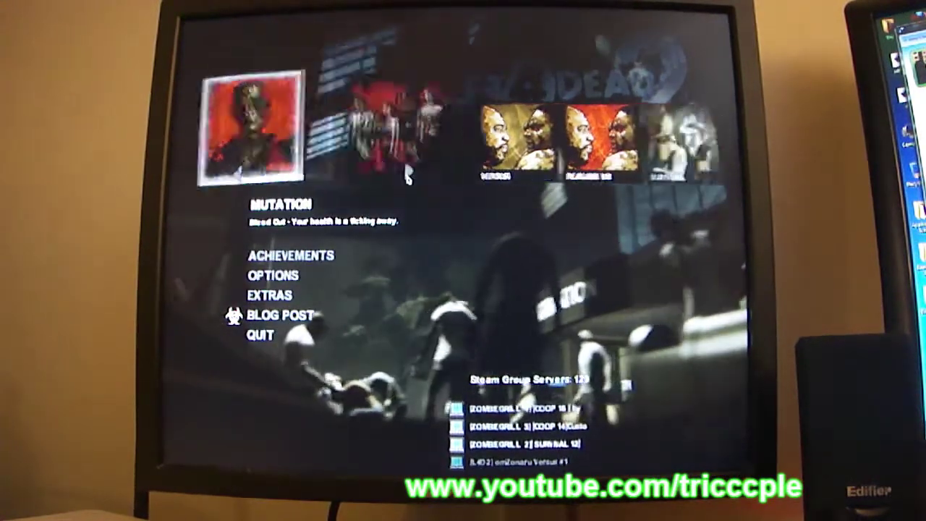
{"action": "left_click", "coordinate": [409, 173]}
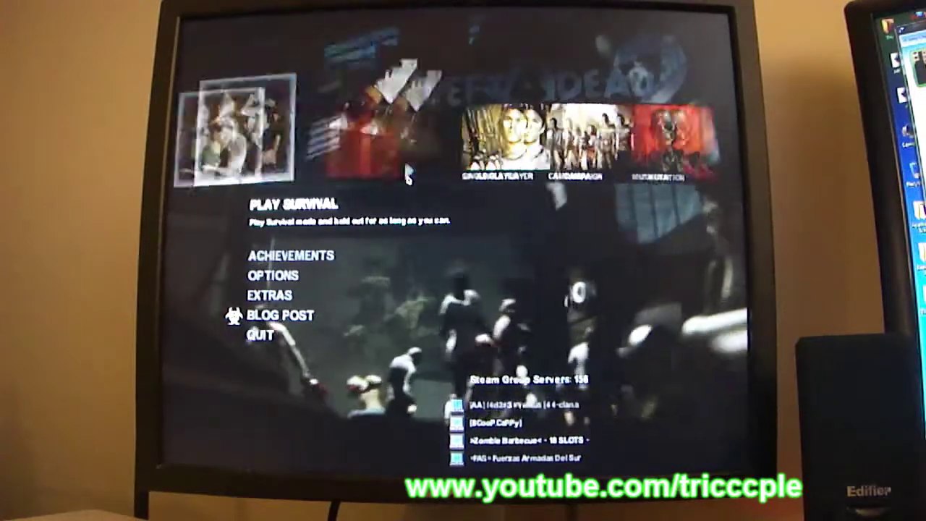
{"action": "left_click", "coordinate": [409, 174]}
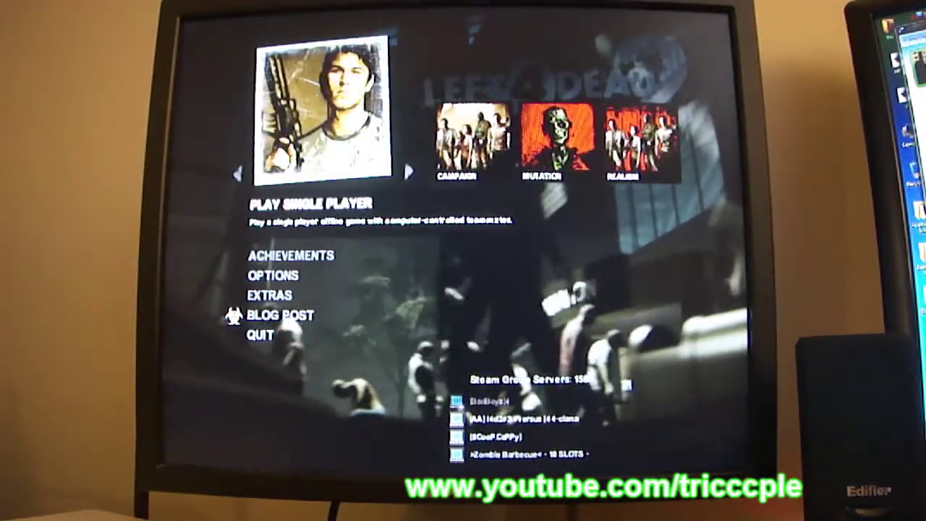
{"action": "left_click", "coordinate": [408, 174]}
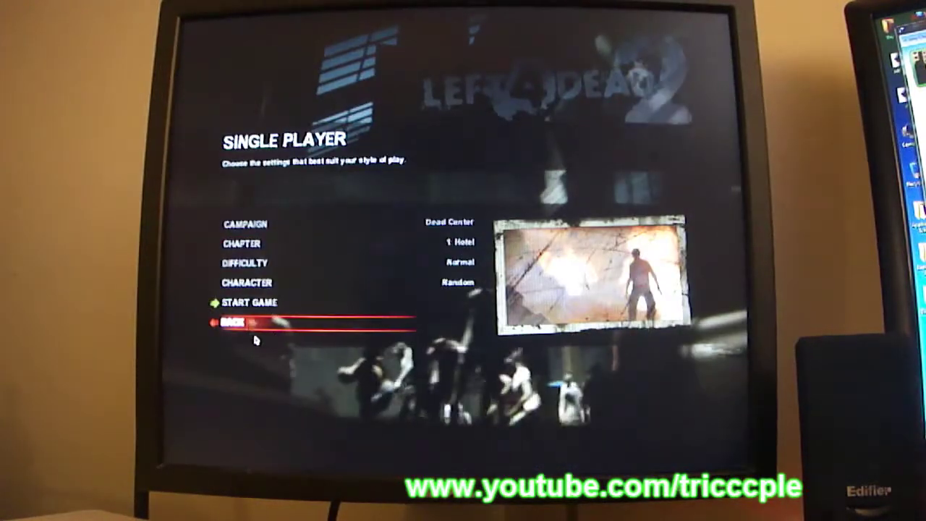
{"action": "left_click", "coordinate": [257, 304]}
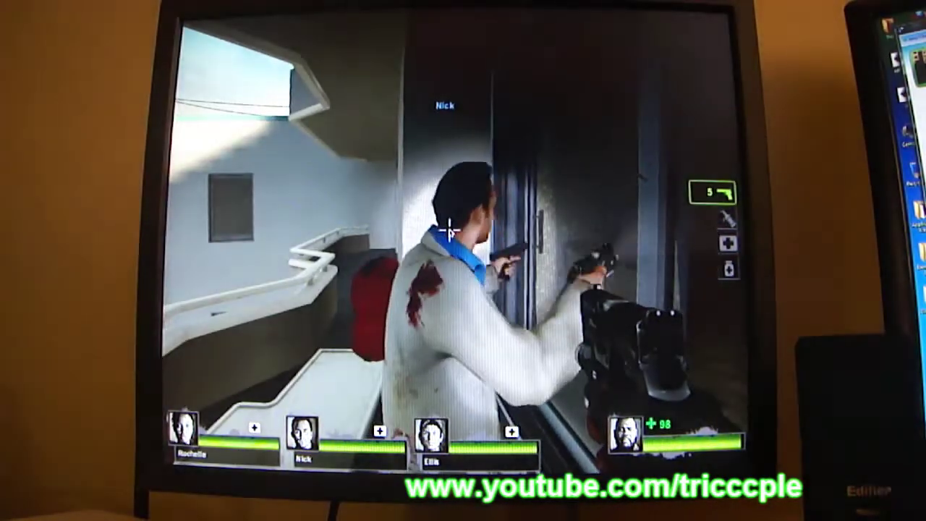
Step: Pause Left 4 Dead 2 after playing part of the level to show the pause menu
{"action": "key", "text": "Escape"}
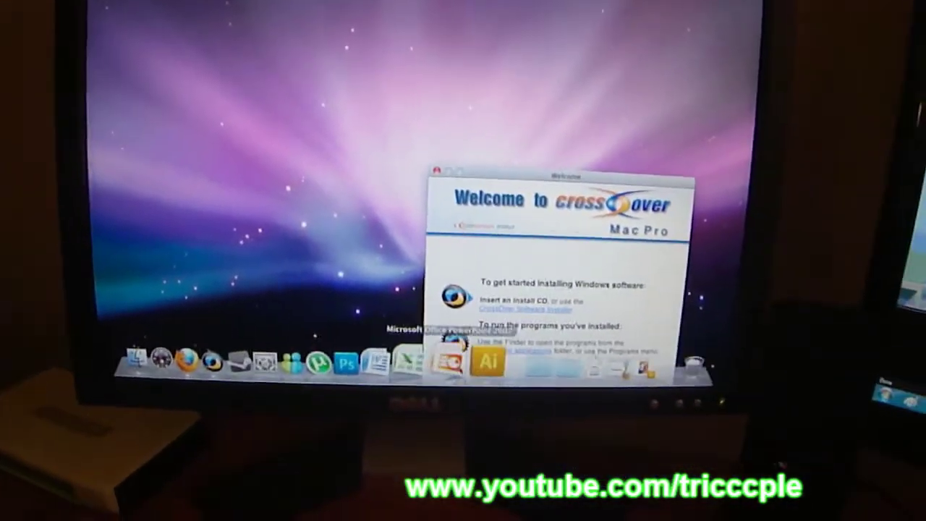
Step: Show the Psychology's Goals slide, view the Illustrator GRUB artwork, then return to PowerPoint
{"action": "left_click", "coordinate": [474, 391]}
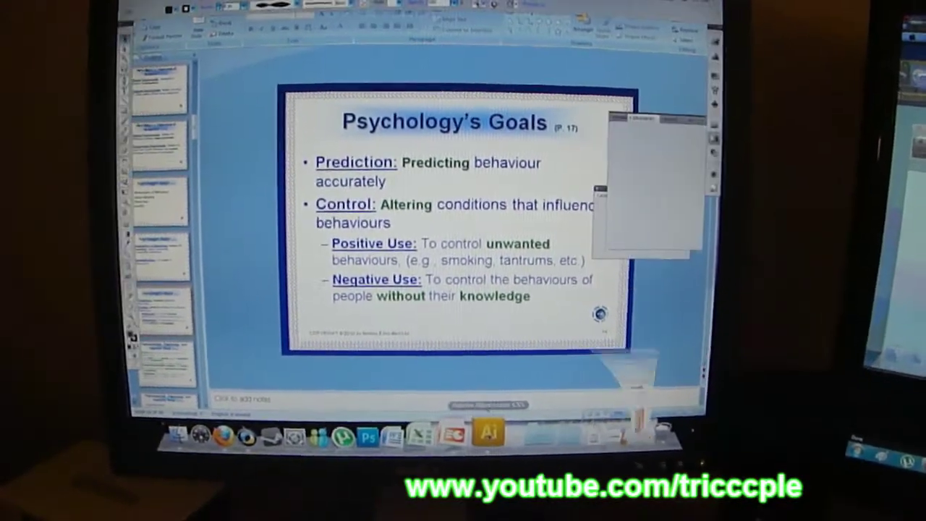
{"action": "left_click", "coordinate": [489, 434]}
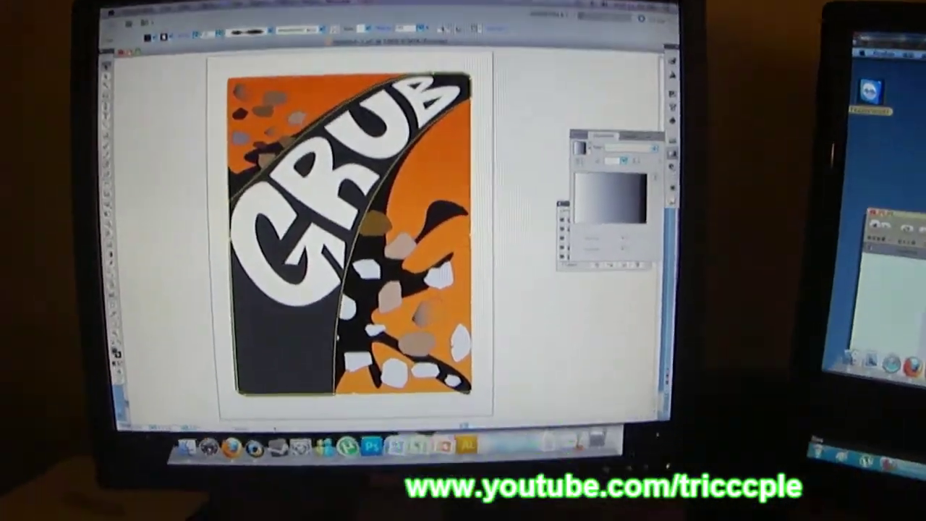
{"action": "key", "text": "super+Tab"}
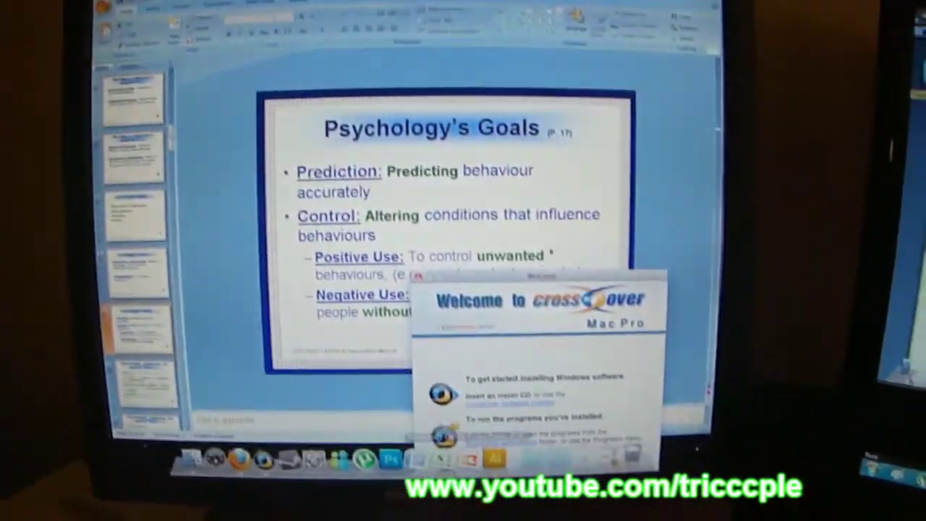
Step: Move the CrossOver welcome window higher and bring the PowerPoint slide back into view
{"action": "key", "text": "Escape"}
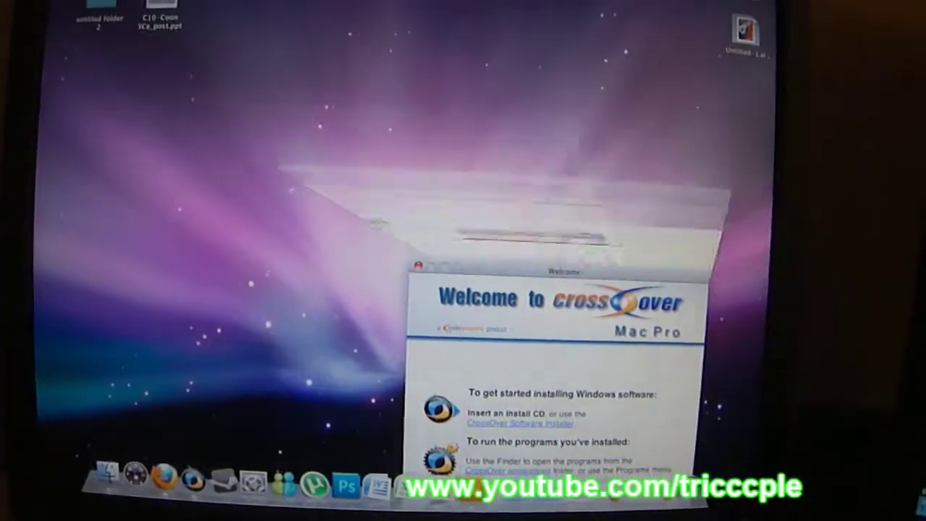
{"action": "left_click_drag", "start_coordinate": [539, 266], "coordinate": [405, 129]}
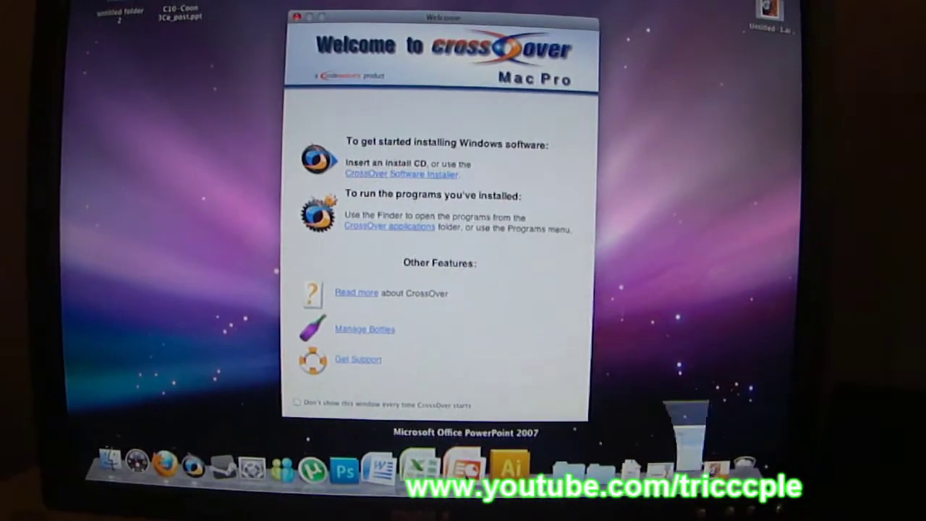
{"action": "left_click", "coordinate": [463, 467]}
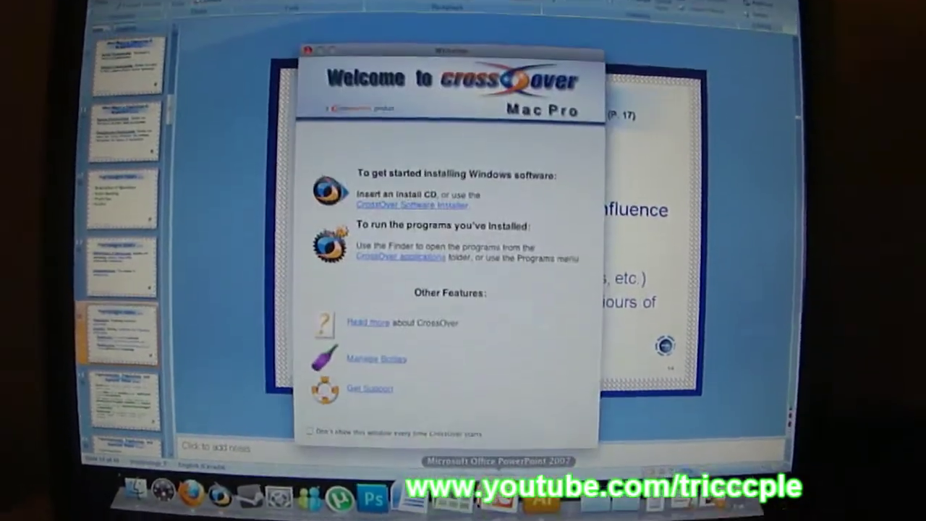